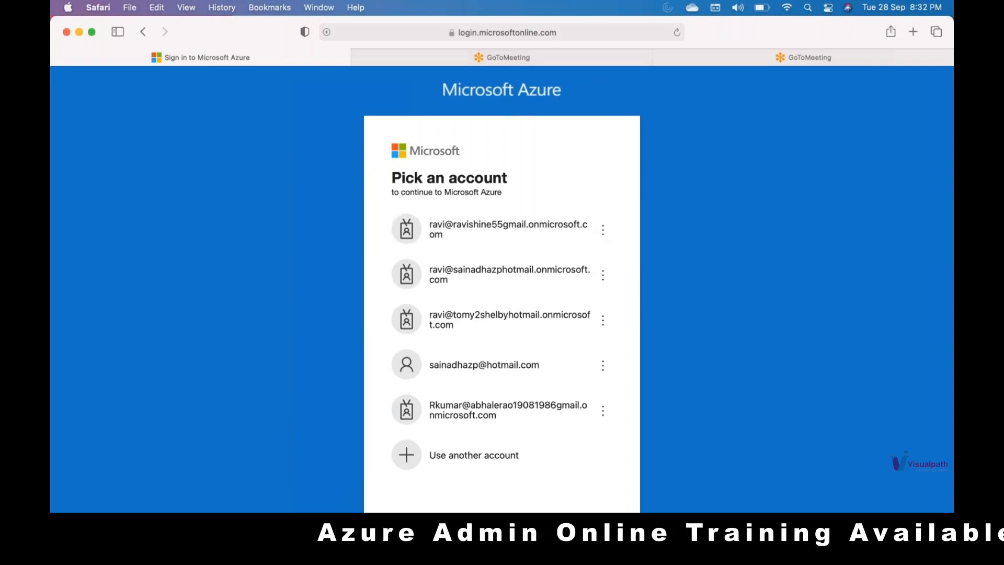
Step: Open the Azure portal at portal.azure.com
{"action": "left_click", "coordinate": [502, 32]}
{"action": "key", "text": "BackSpace"}
{"action": "type", "text": "po"}
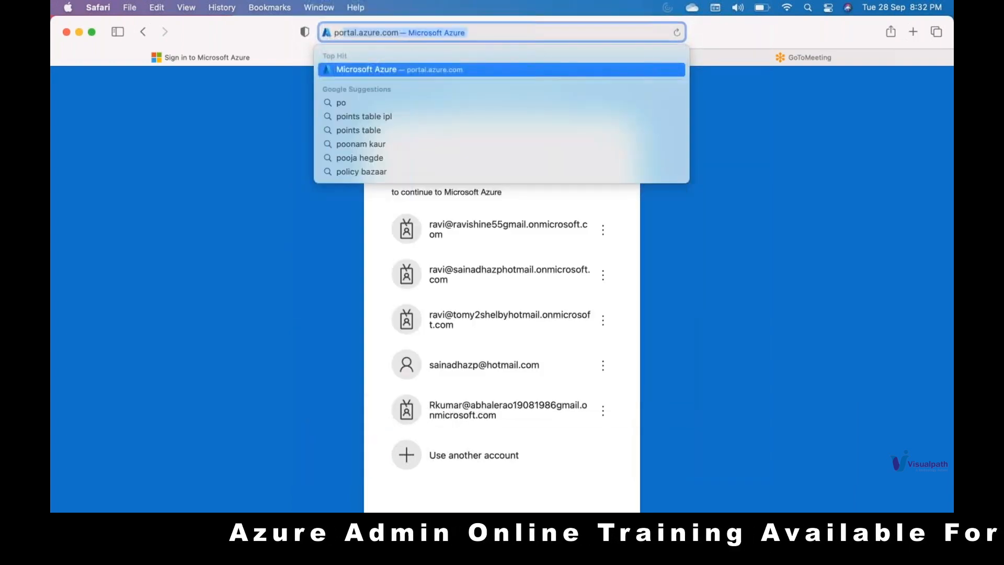
{"action": "key", "text": "Return"}
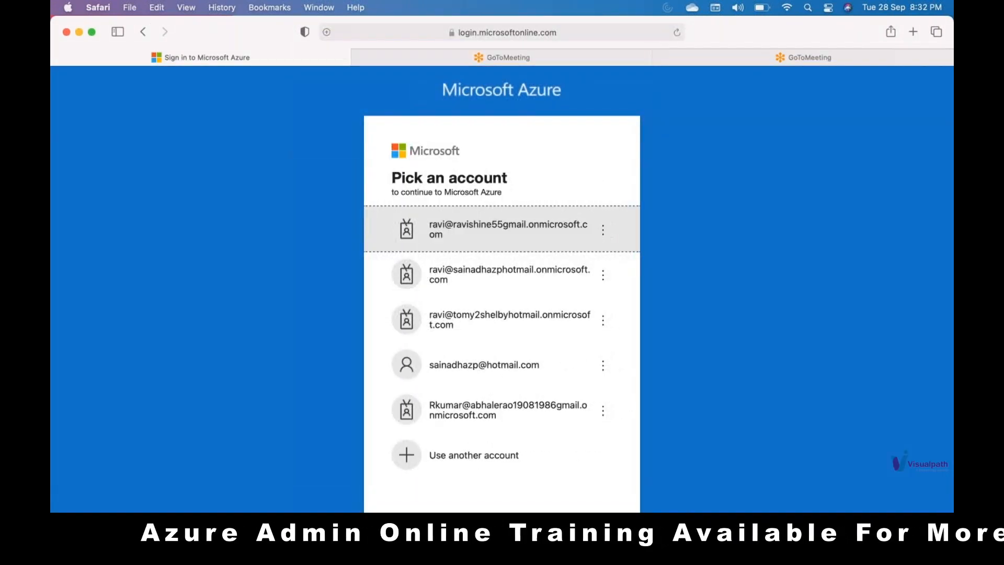
Step: Sign in with the first listed account by entering its password, without saving the password, and skip the security defaults setup for now
{"action": "left_click", "coordinate": [471, 215]}
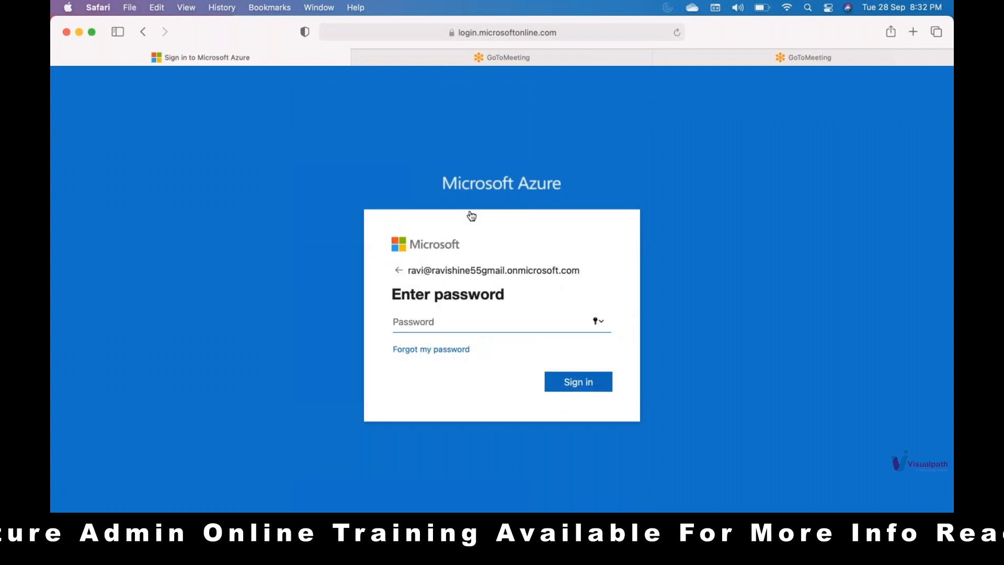
{"action": "type", "text": "•••"}
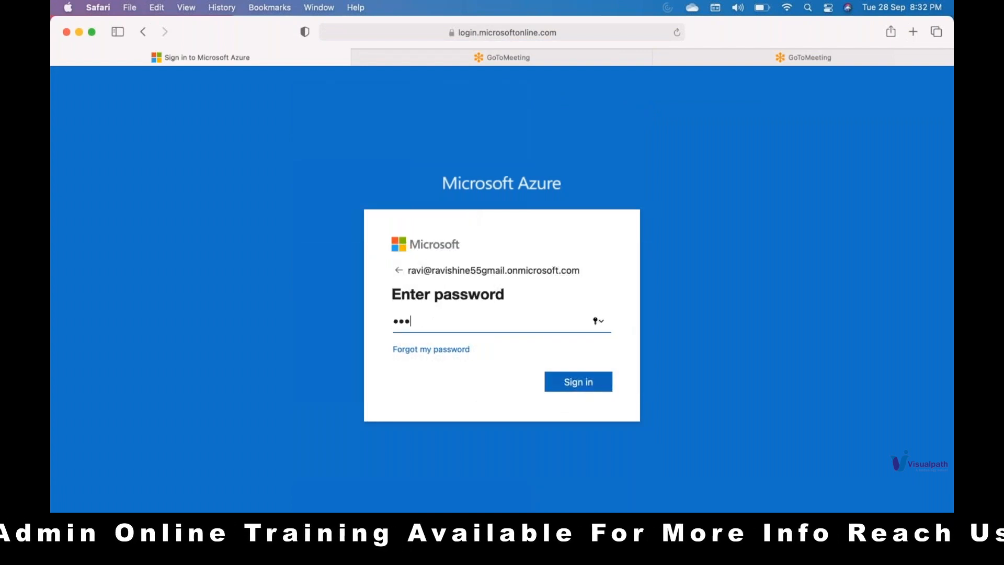
{"action": "type", "text": "•••••••••"}
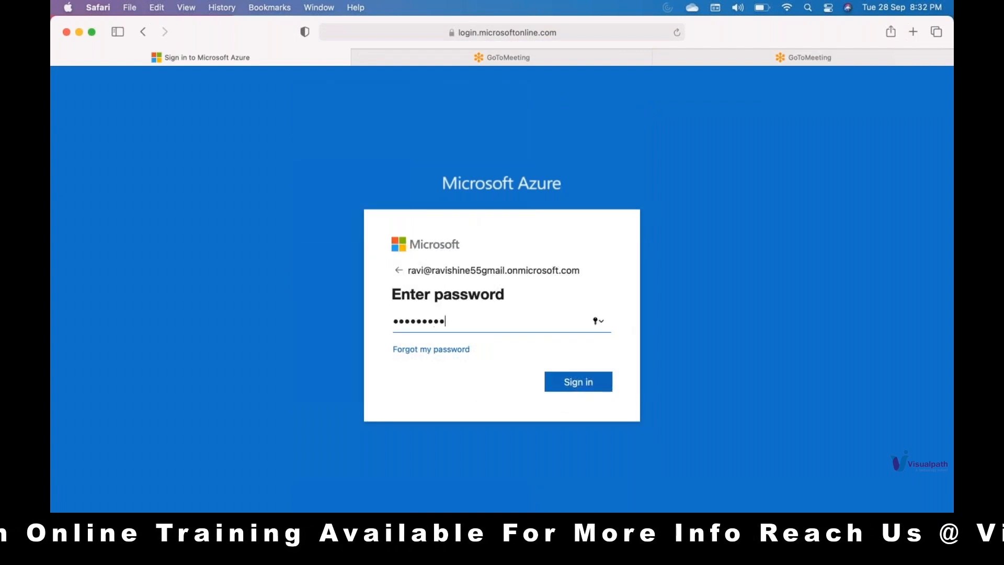
{"action": "key", "text": "Return"}
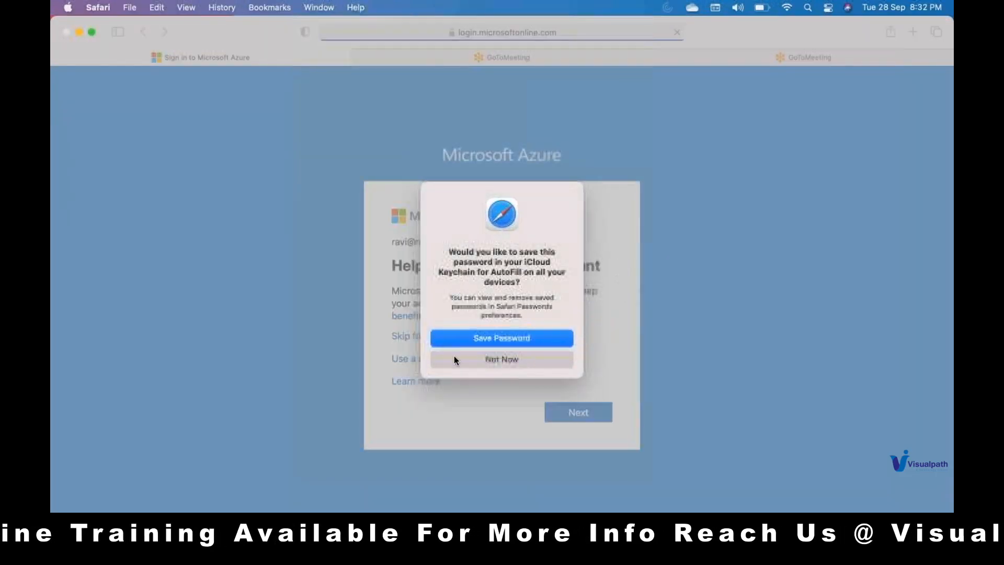
{"action": "left_click", "coordinate": [454, 359]}
{"action": "left_click", "coordinate": [447, 339]}
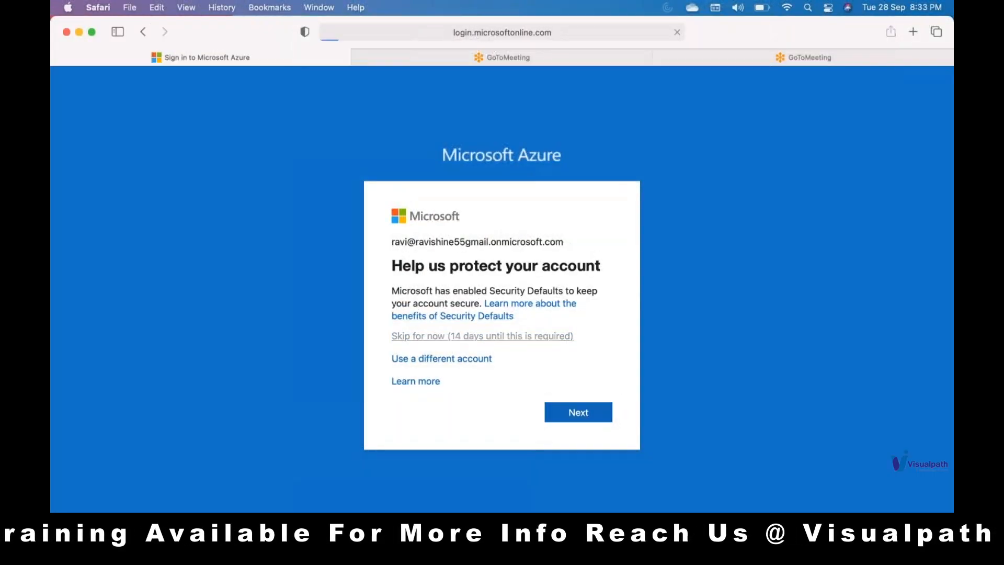
{"action": "left_click", "coordinate": [509, 387]}
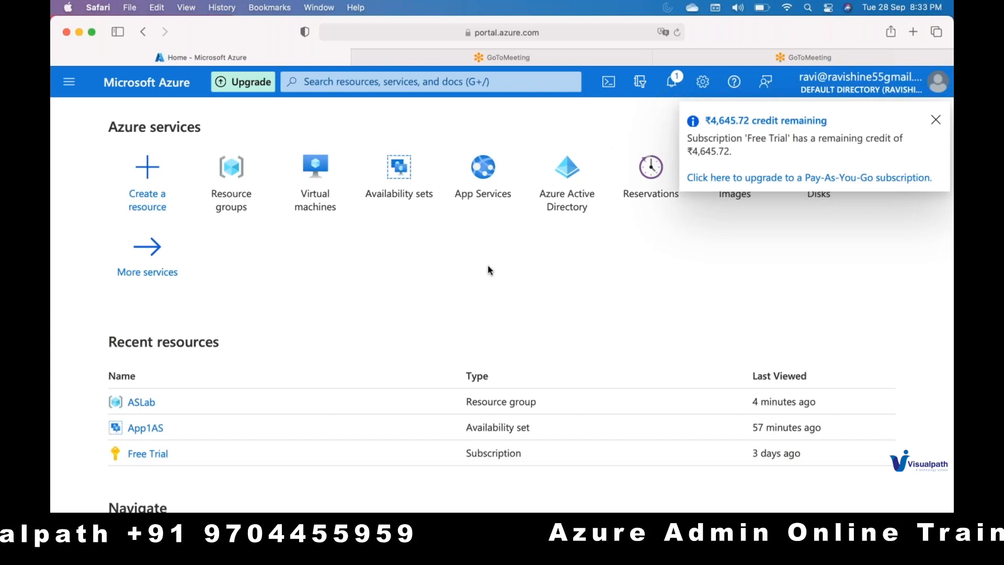
Step: Search for the Virtual machines service and start creating a new virtual machine
{"action": "left_click", "coordinate": [364, 82]}
{"action": "type", "text": "virtu"}
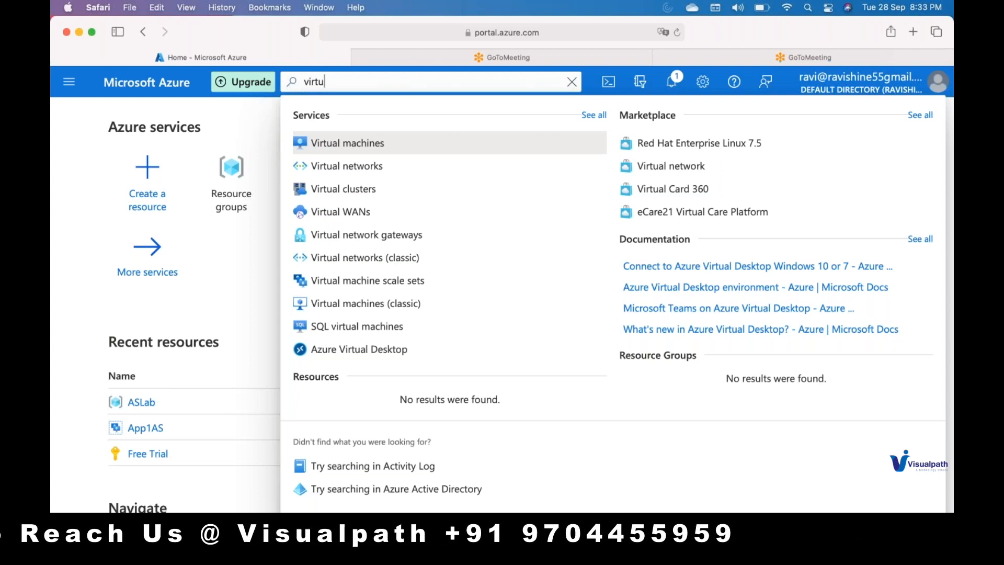
{"action": "left_click", "coordinate": [338, 145]}
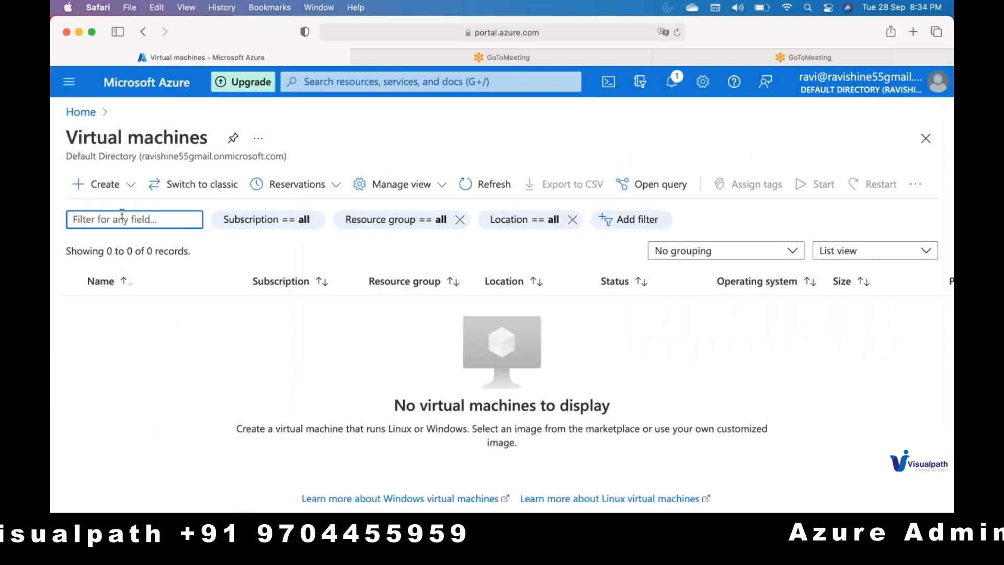
{"action": "left_click", "coordinate": [111, 188]}
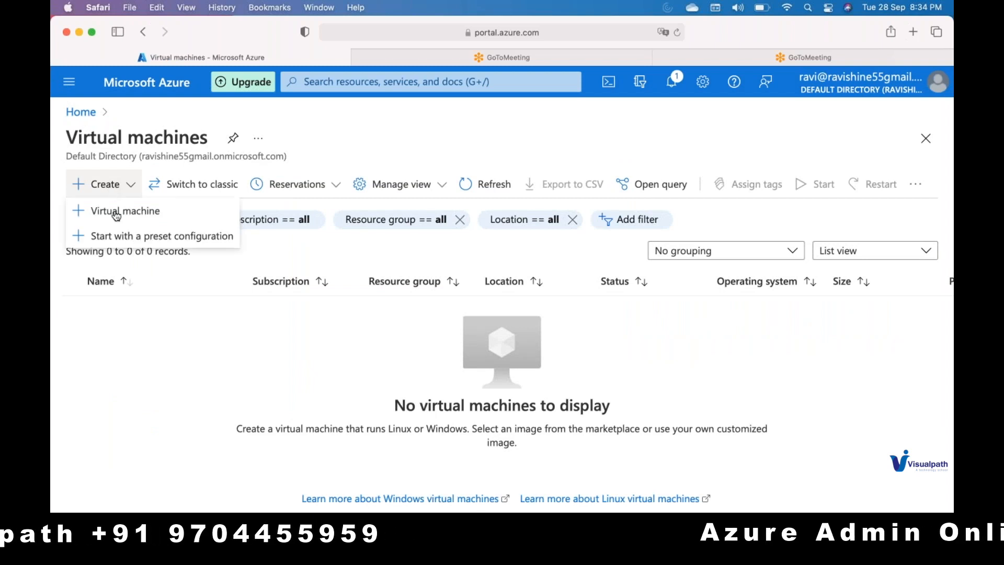
{"action": "left_click", "coordinate": [96, 209]}
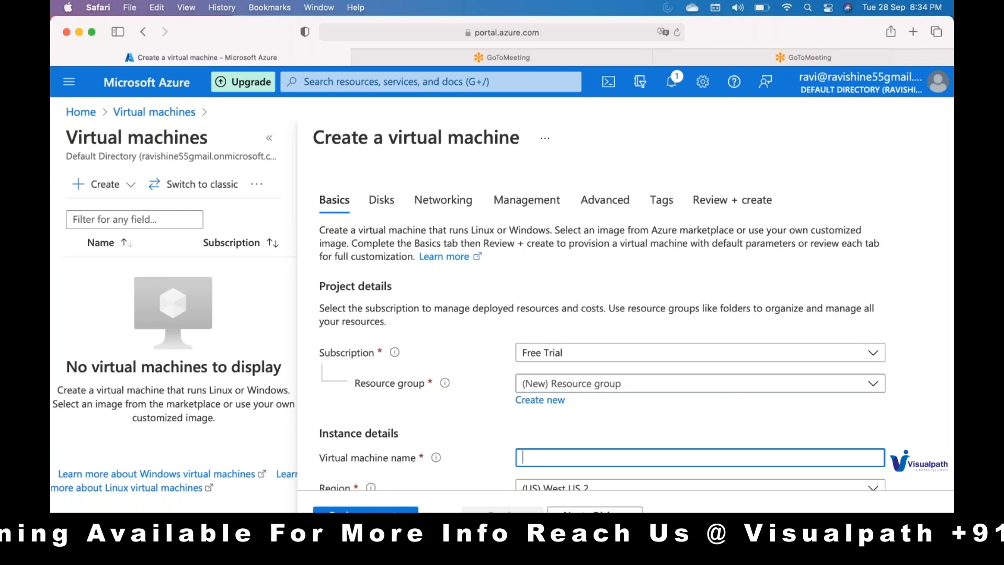
Step: Assign the virtual machine to the ASLab resource group and name it WebServer
{"action": "left_click", "coordinate": [540, 384]}
{"action": "left_click", "coordinate": [538, 436]}
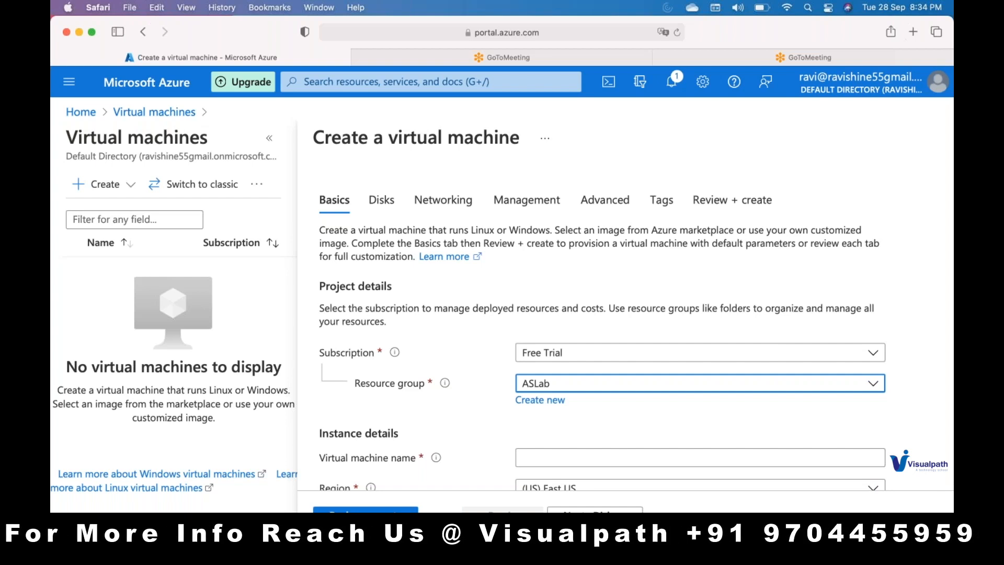
{"action": "scroll", "coordinate": [542, 424], "scroll_direction": "down", "scroll_amount": 2}
{"action": "left_click", "coordinate": [542, 393]}
{"action": "type", "text": "WebServer"}
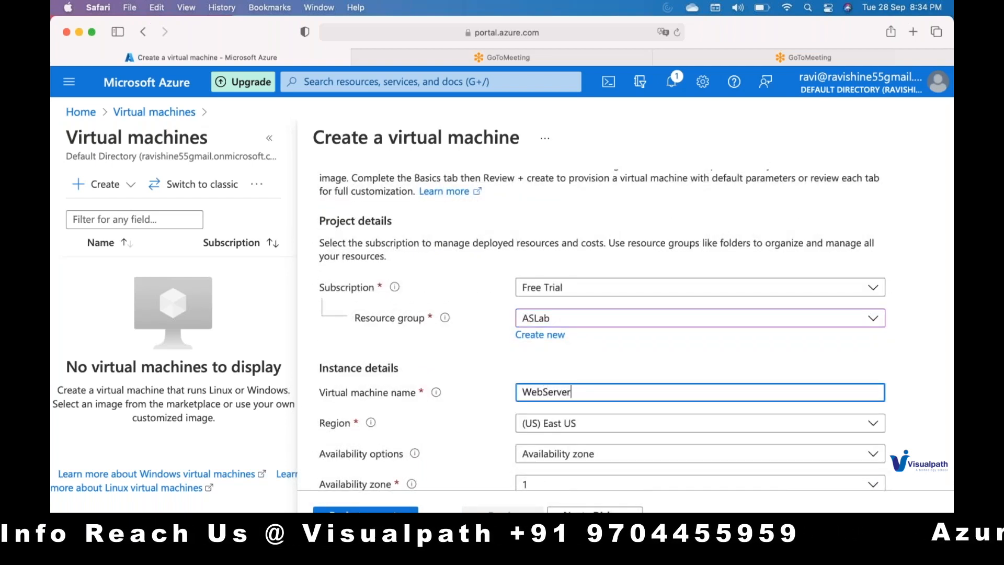
Step: Keep the East US region, choose No infrastructure redundancy required, and select the Standard_D2s_v3 size
{"action": "left_click", "coordinate": [556, 424]}
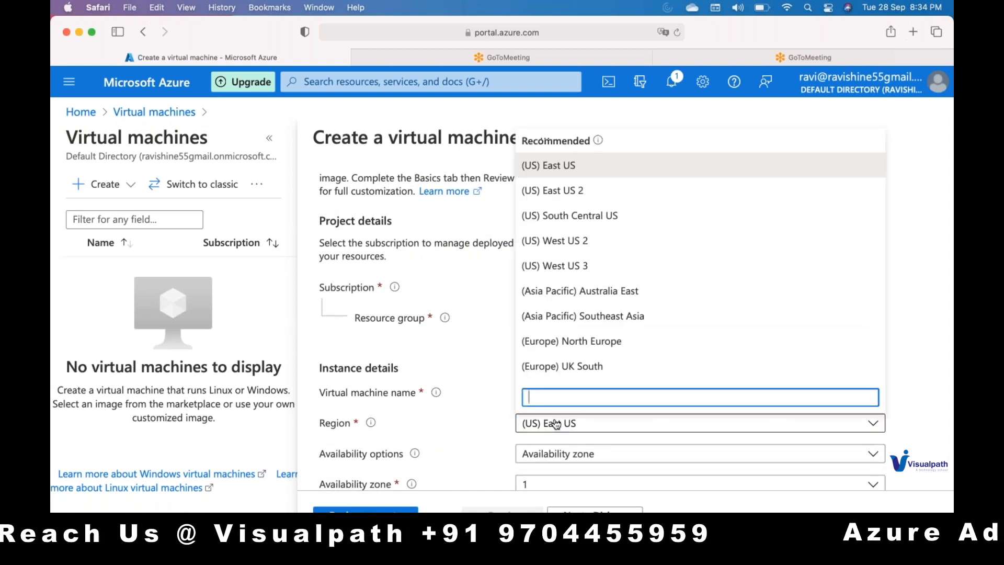
{"action": "left_click", "coordinate": [555, 423]}
{"action": "scroll", "coordinate": [556, 423], "scroll_direction": "down", "scroll_amount": 3}
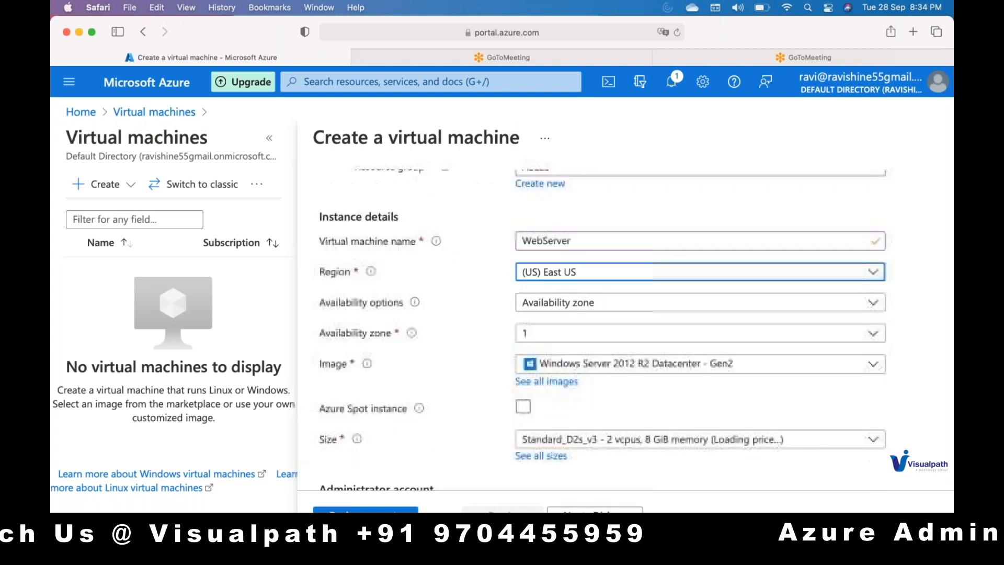
{"action": "left_click", "coordinate": [575, 302]}
{"action": "left_click", "coordinate": [562, 323]}
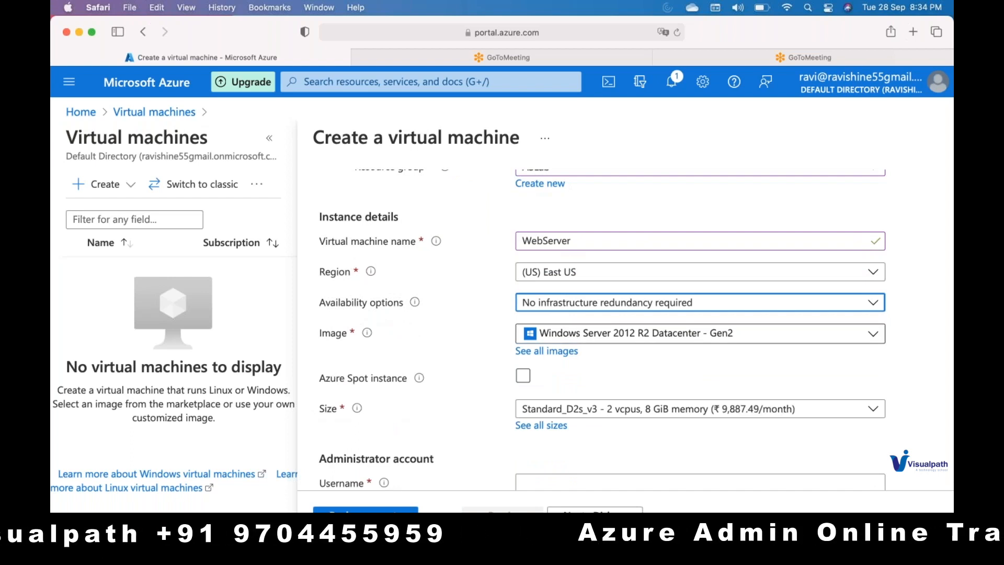
{"action": "left_click", "coordinate": [615, 417]}
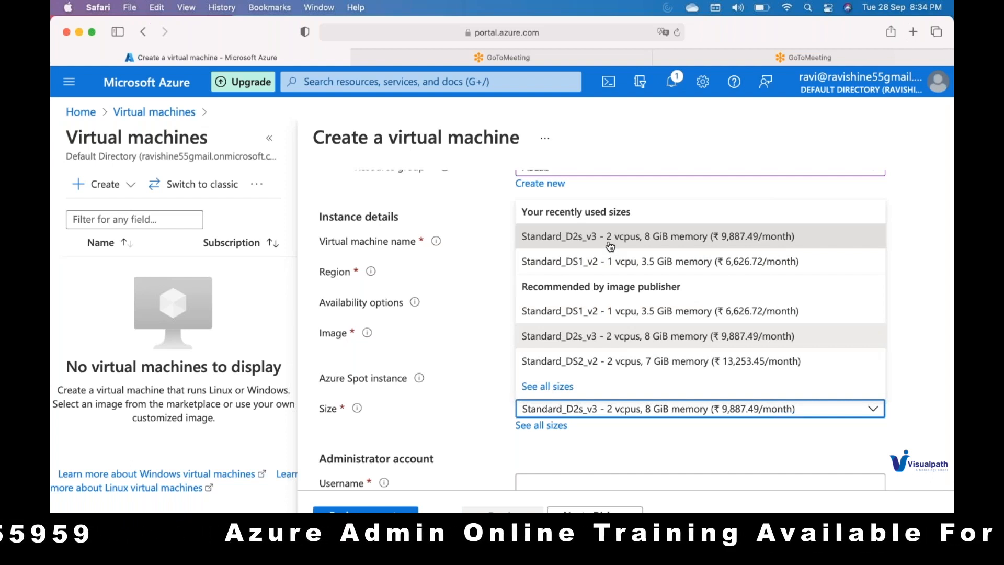
{"action": "left_click", "coordinate": [610, 245]}
Step: Fill in the administrator account's username, password and password confirmation
{"action": "scroll", "coordinate": [555, 357], "scroll_direction": "down", "scroll_amount": 3}
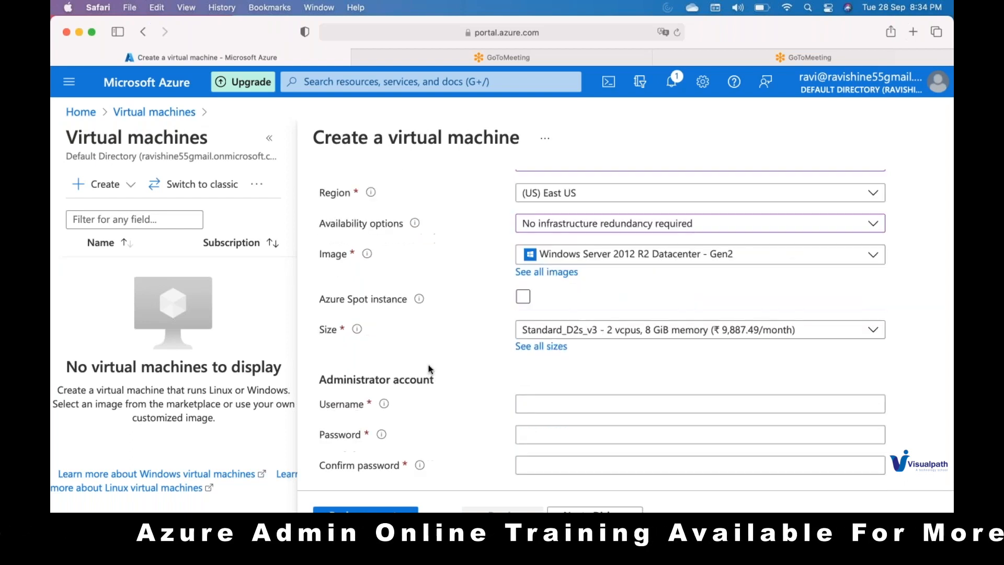
{"action": "left_click", "coordinate": [555, 357]}
{"action": "type", "text": "kumar"}
{"action": "key", "text": "Tab"}
{"action": "type", "text": "••••••••••••••"}
{"action": "key", "text": "Tab"}
{"action": "type", "text": "••••••••••••••"}
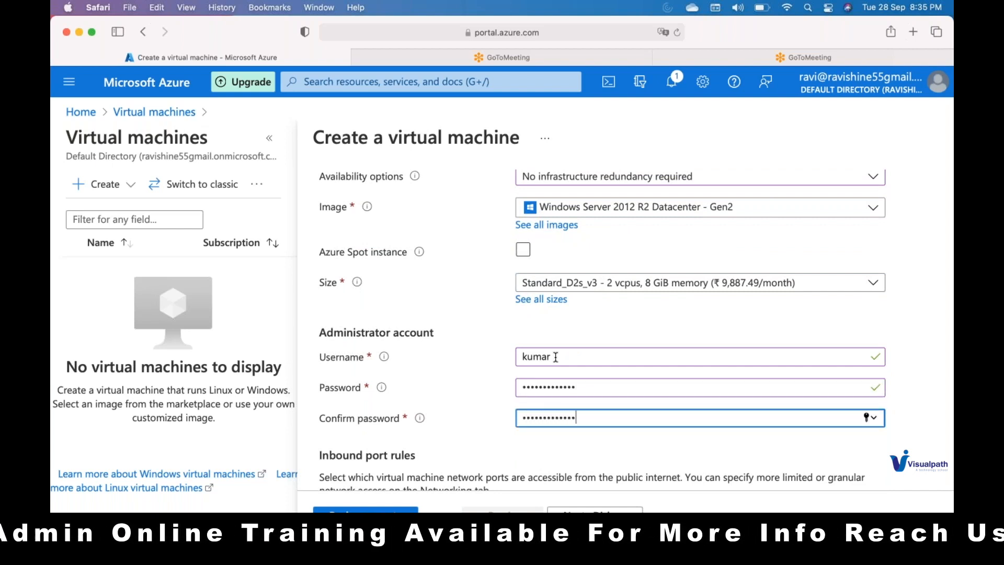
Step: Review the WebServer configuration and create the virtual machine with RDP (3389) as the allowed inbound port
{"action": "scroll", "coordinate": [555, 357], "scroll_direction": "down", "scroll_amount": 10}
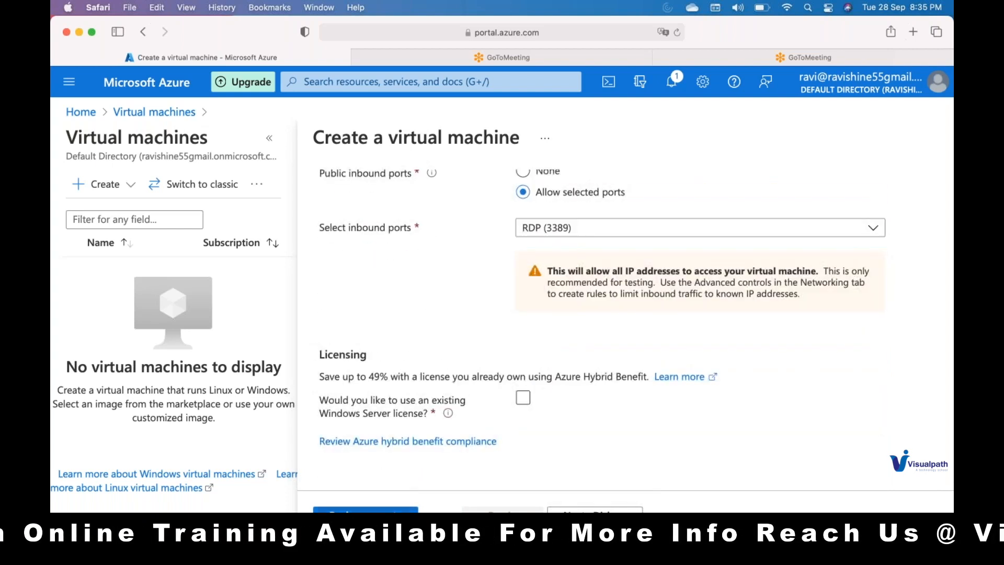
{"action": "left_click", "coordinate": [366, 510]}
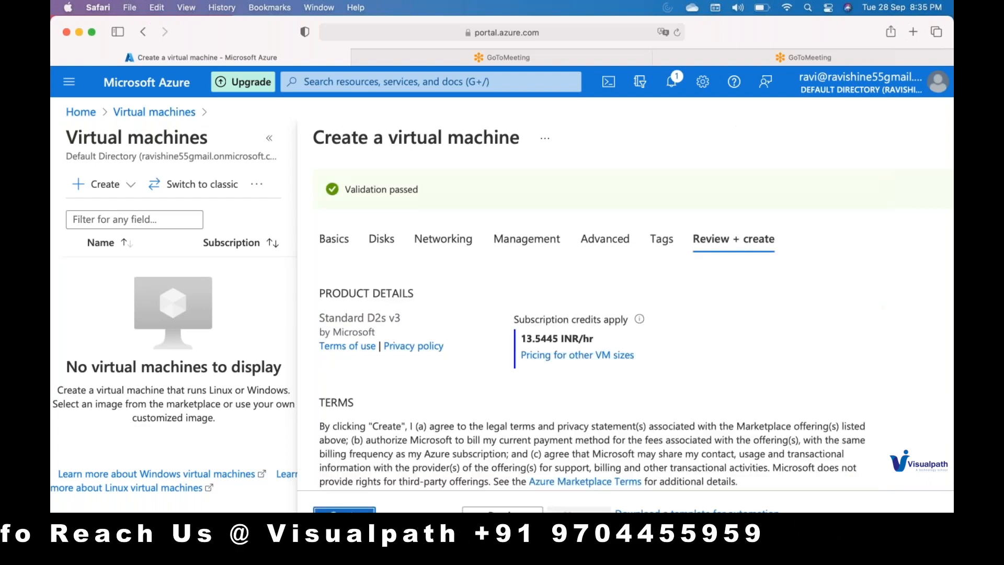
{"action": "left_click", "coordinate": [344, 510]}
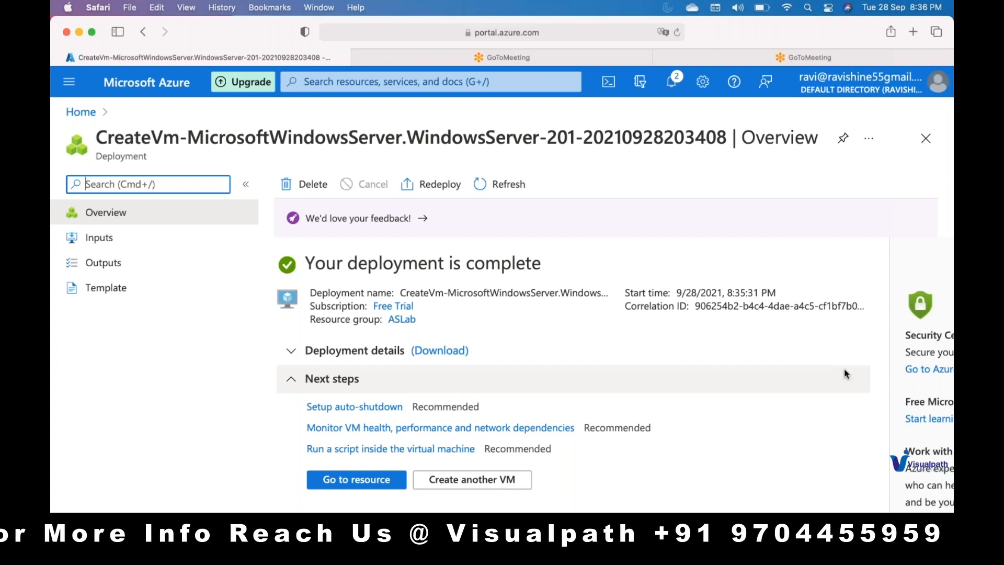
Step: Open the deployed WebServer resource and copy its public IP address
{"action": "left_click", "coordinate": [672, 82]}
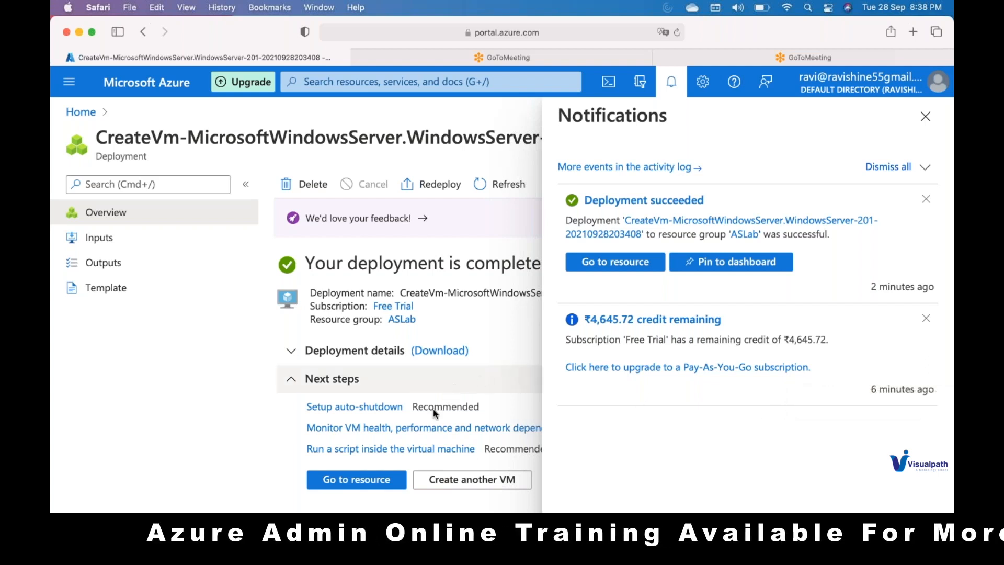
{"action": "left_click", "coordinate": [388, 477]}
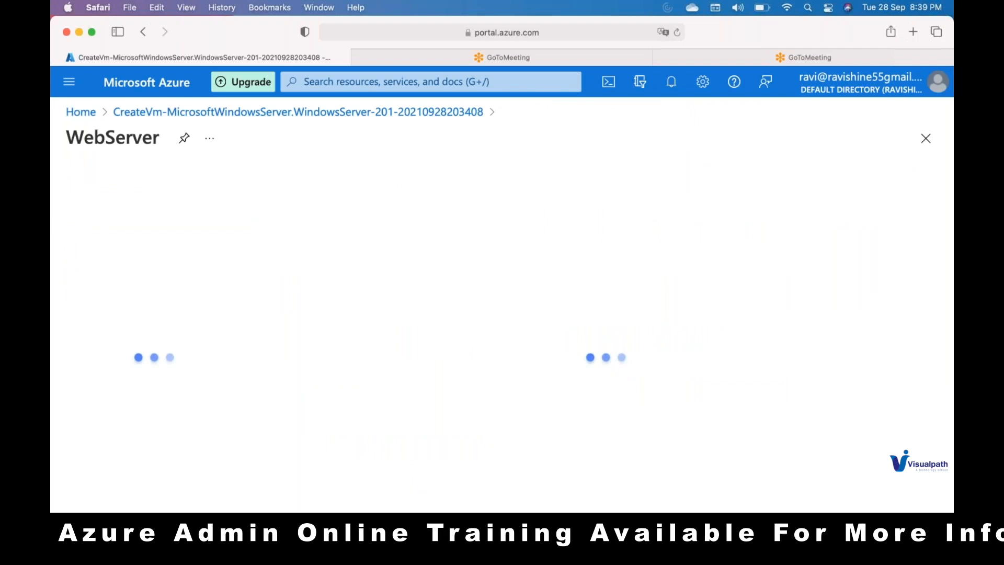
{"action": "left_click", "coordinate": [691, 316]}
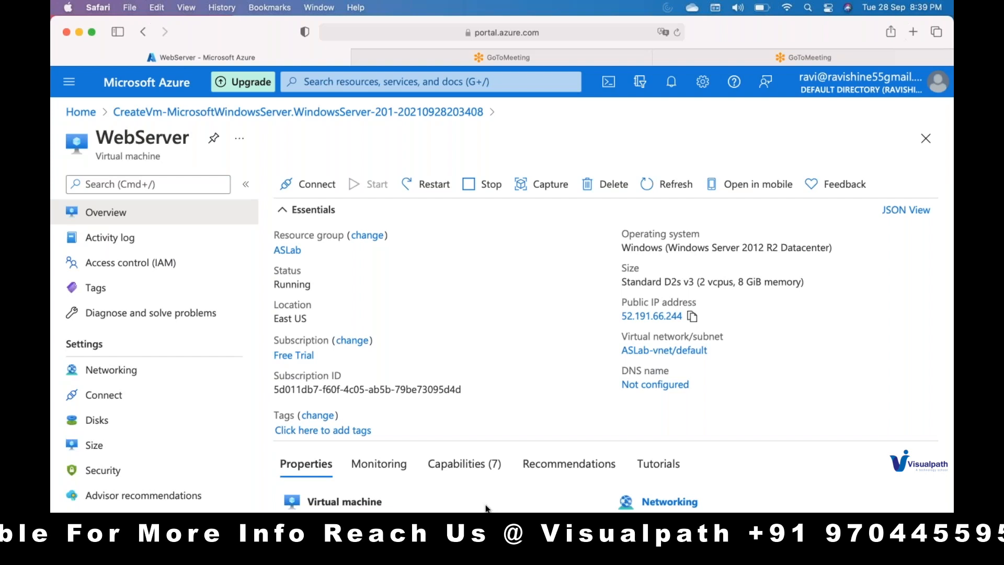
Step: Switch to Microsoft Remote Desktop and save the vm1 connection with the PC name 52.191.66.244
{"action": "key", "text": "F4"}
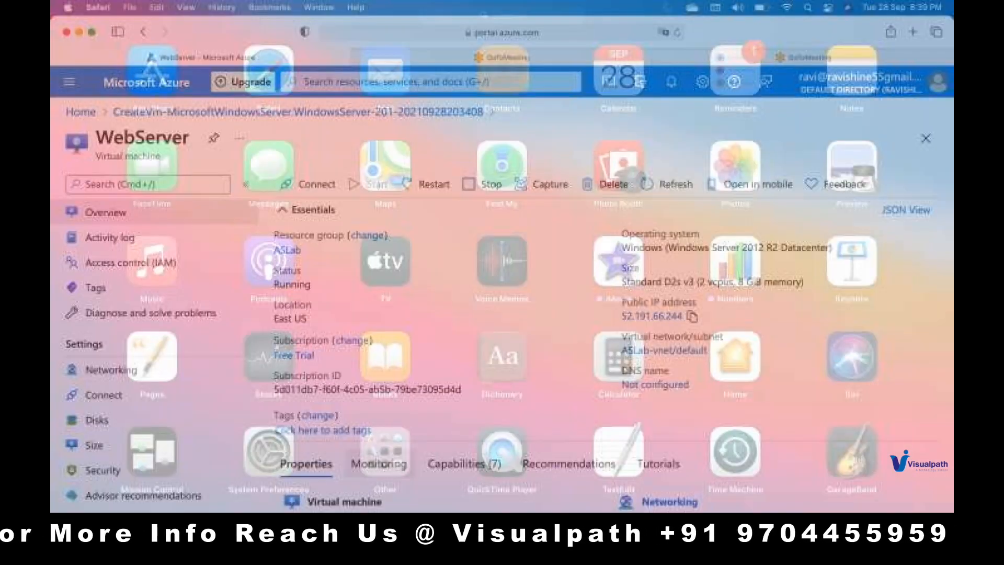
{"action": "scroll", "coordinate": [394, 303], "scroll_direction": "right", "scroll_amount": 3}
{"action": "left_click", "coordinate": [294, 267]}
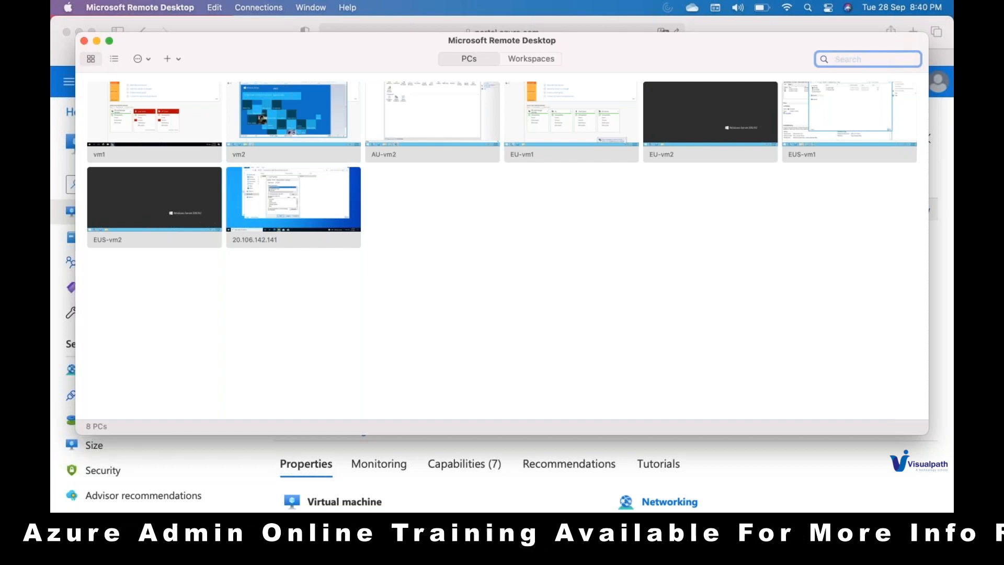
{"action": "mouse_move", "coordinate": [198, 87]}
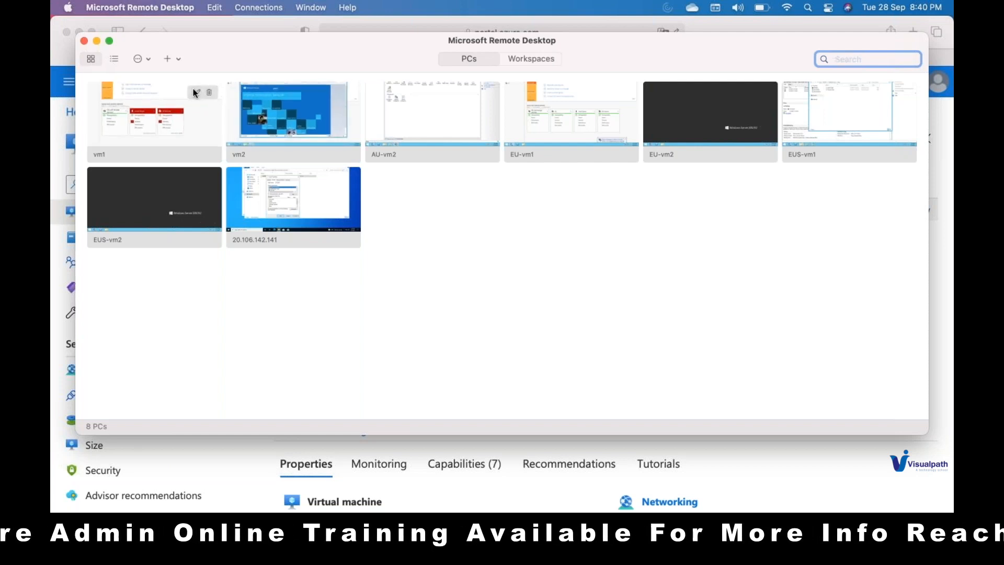
{"action": "left_click", "coordinate": [193, 90]}
{"action": "key", "text": "super+v"}
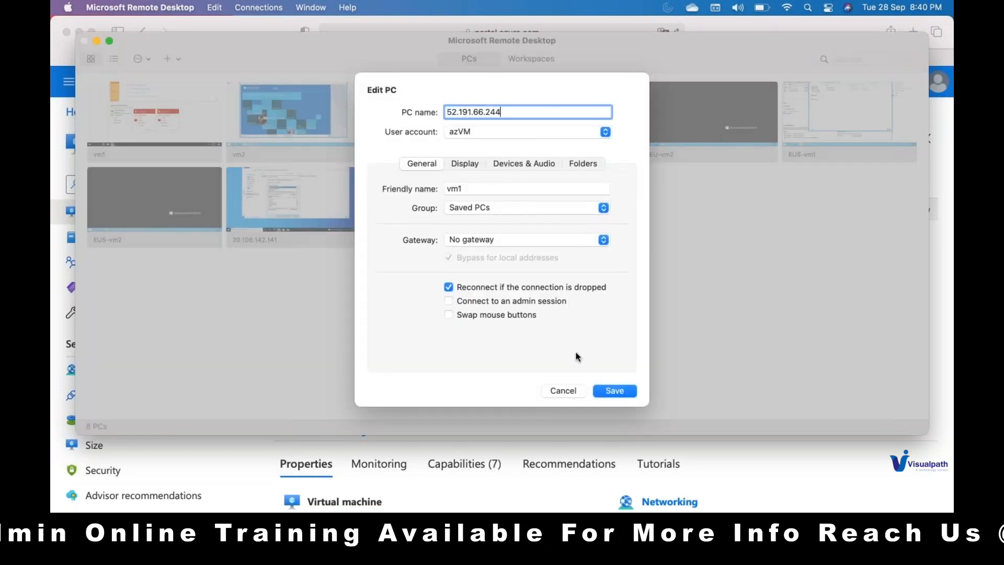
{"action": "left_click", "coordinate": [608, 387]}
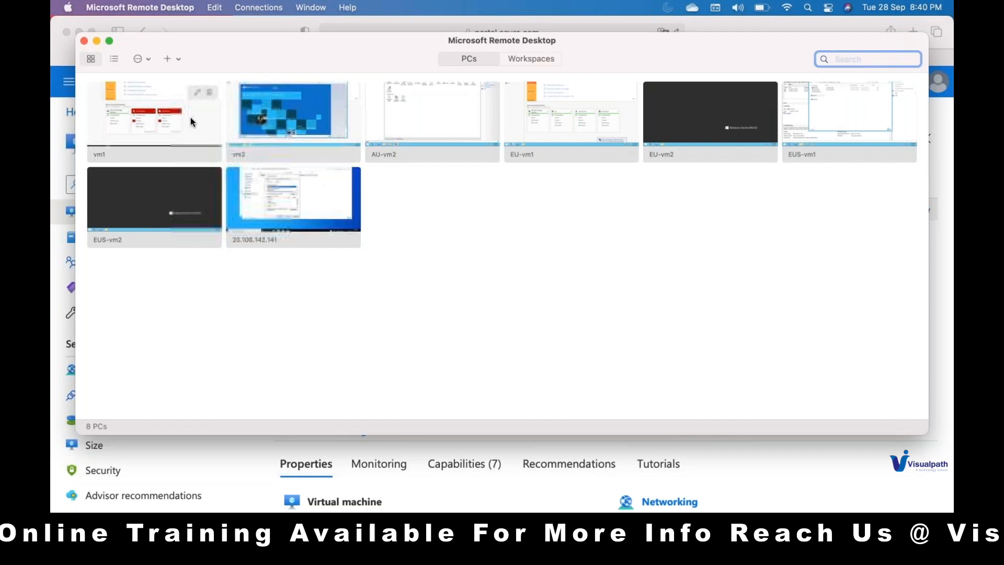
Step: Connect to vm1, continue past the unverified certificate, and return to the list of saved PCs
{"action": "double_click", "coordinate": [190, 119]}
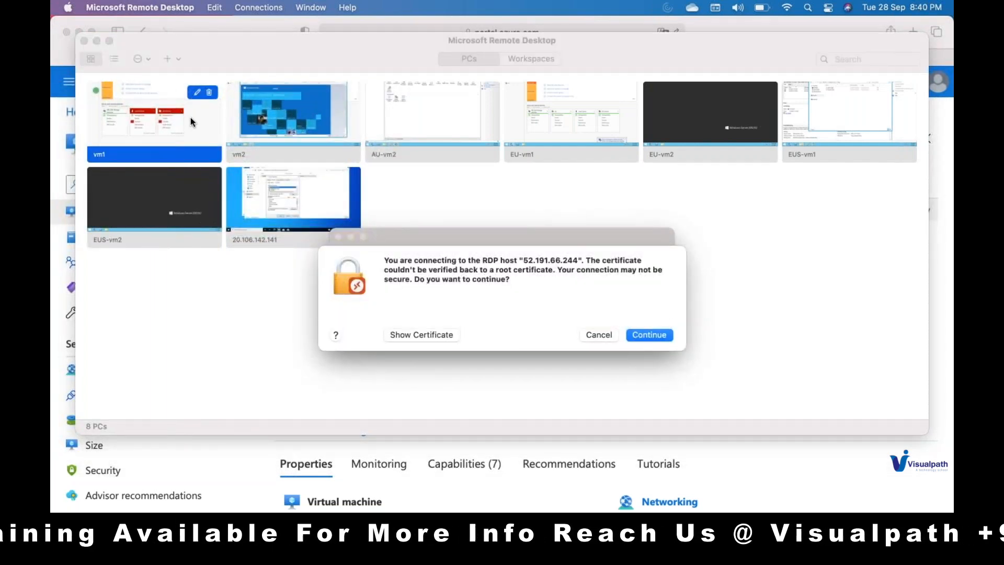
{"action": "key", "text": "Return"}
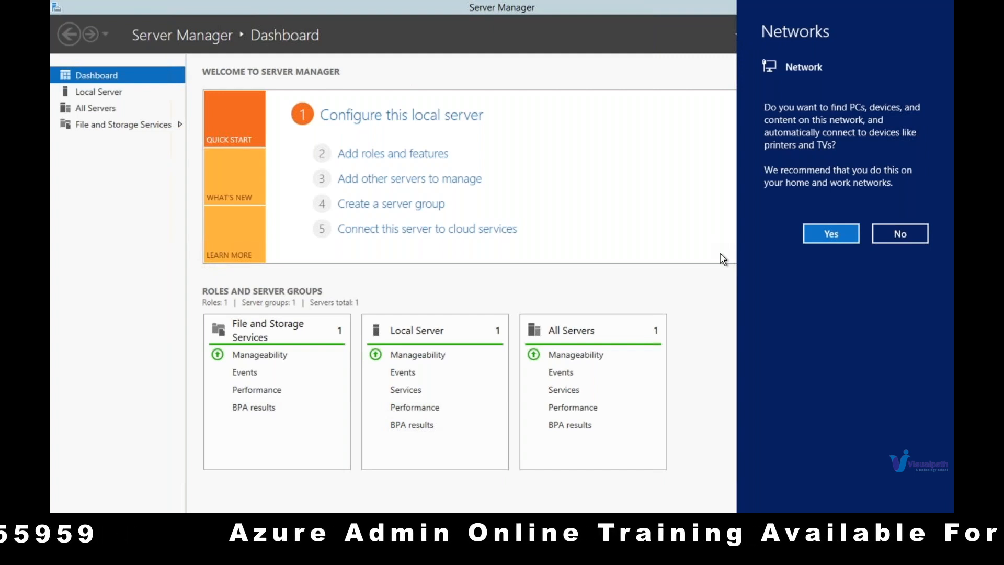
{"action": "key", "text": "ctrl+Left"}
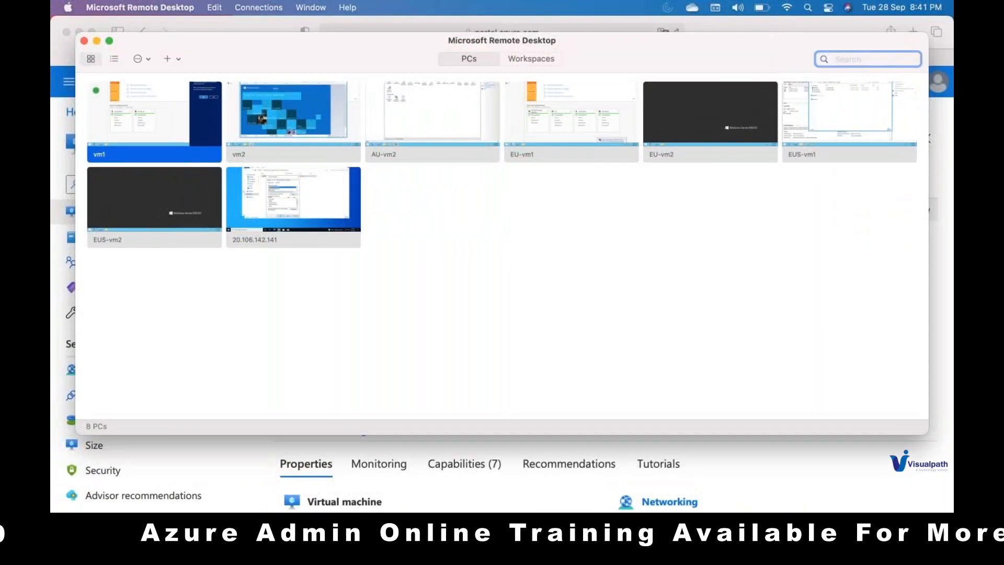